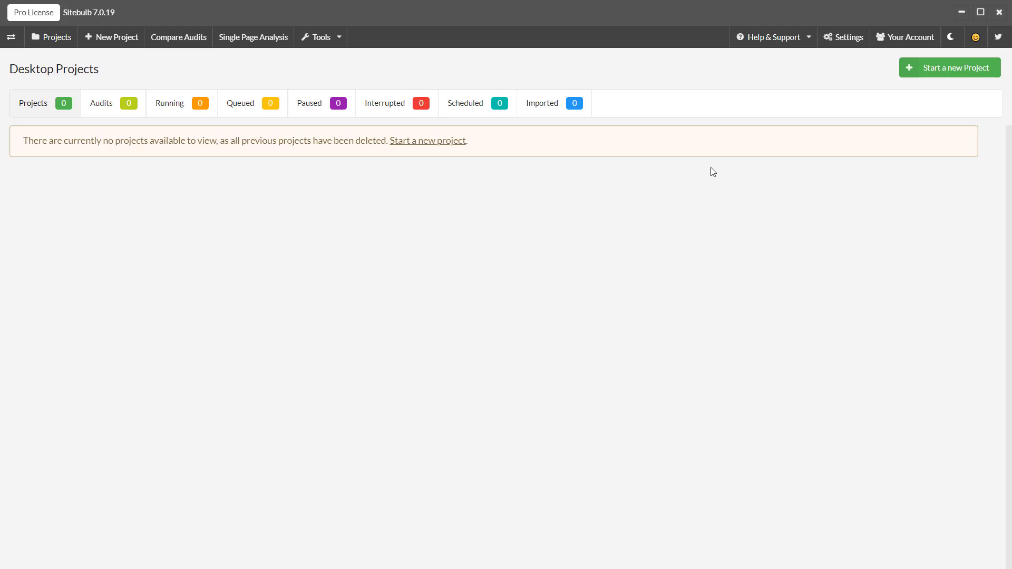
left_click(942, 76)
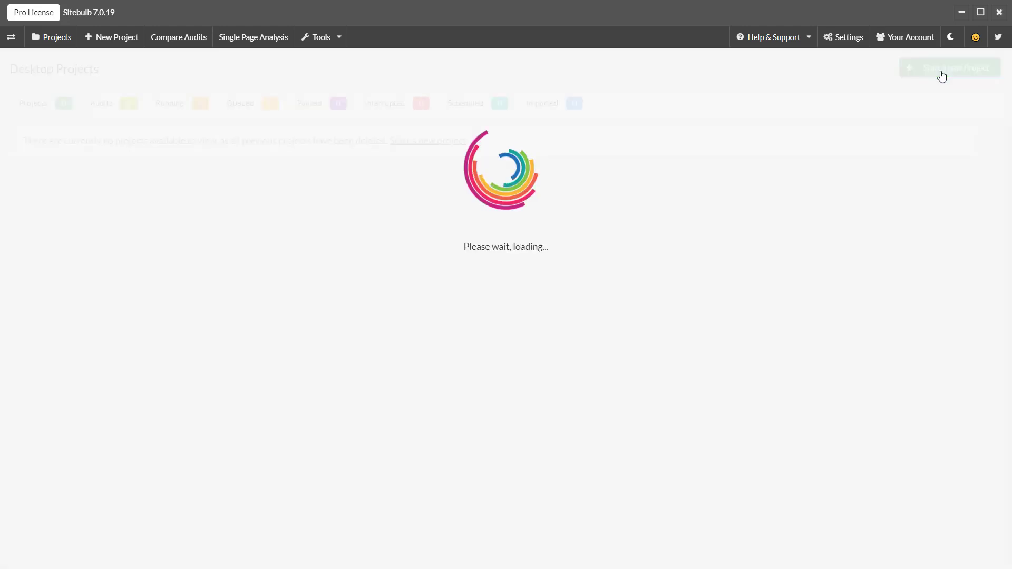
left_click(510, 187)
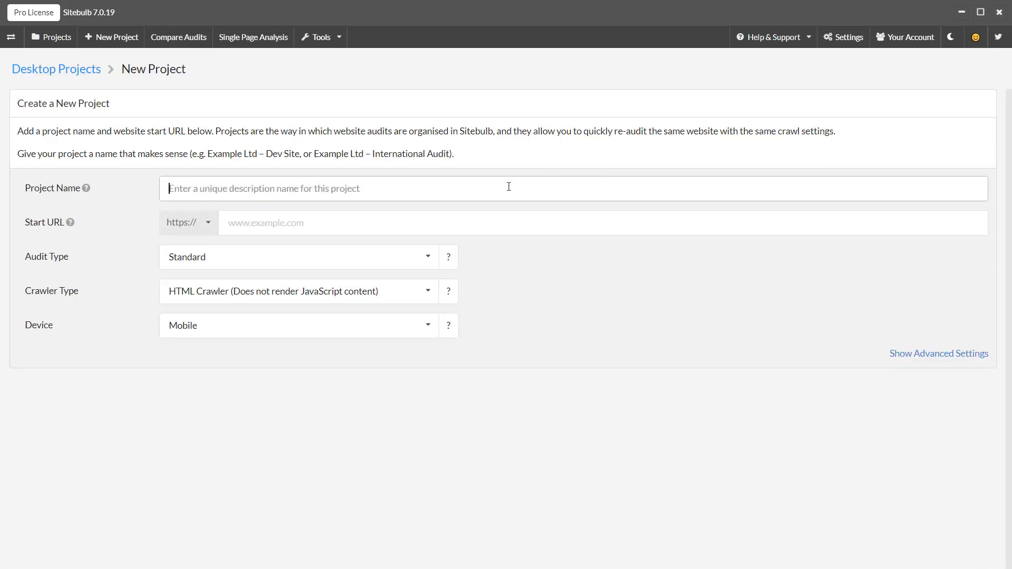
type("BBC")
key("Tab")
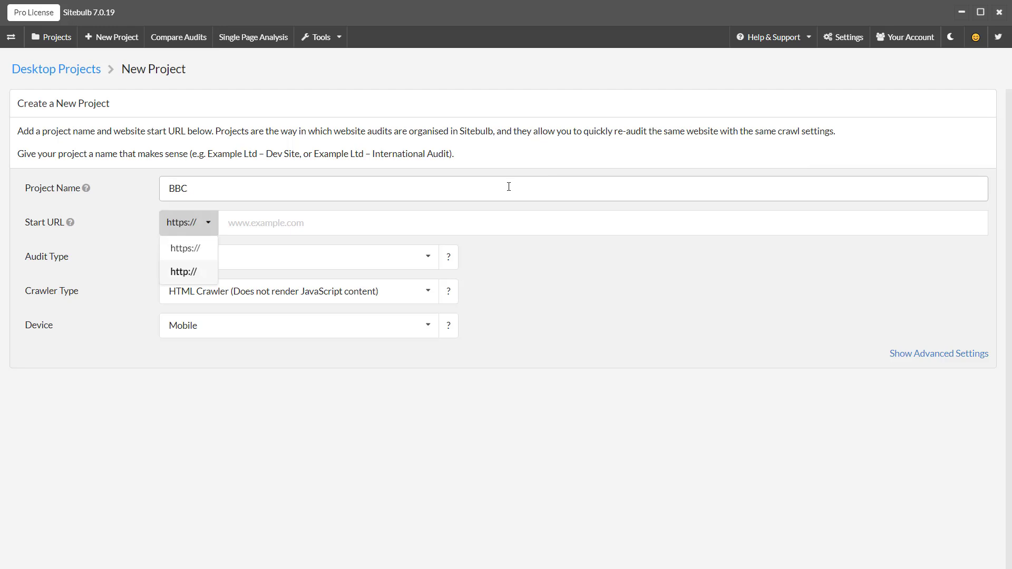
key("Tab")
key("ctrl+v")
left_click(511, 310)
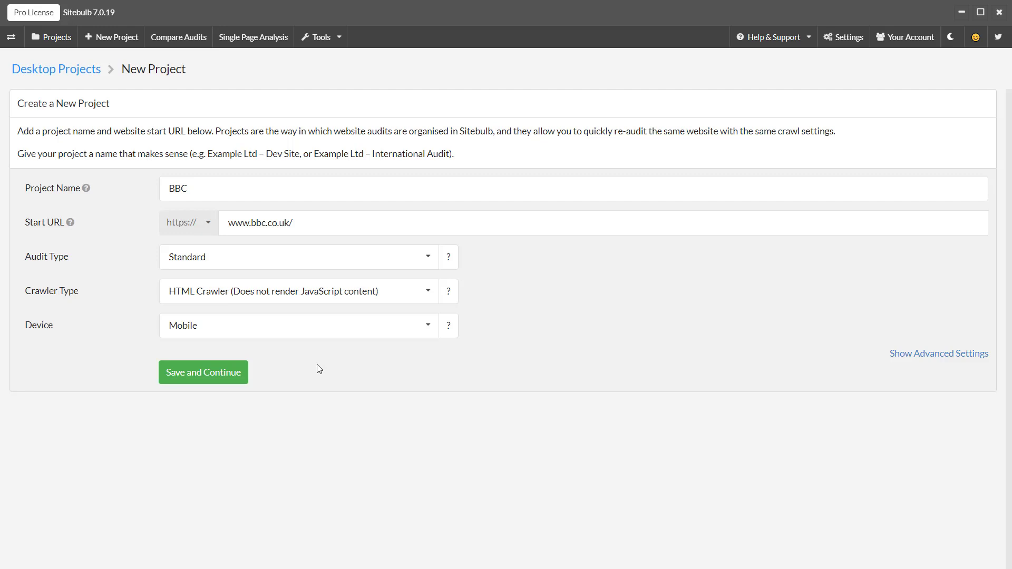
left_click(208, 379)
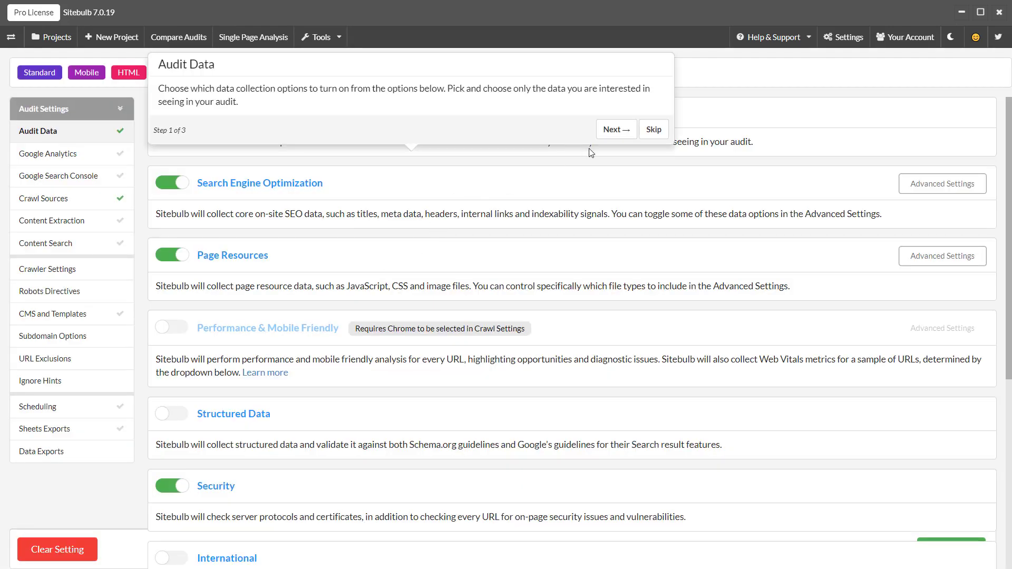
- Dismiss the audit data tour and turn on Structured Data collection
left_click(653, 130)
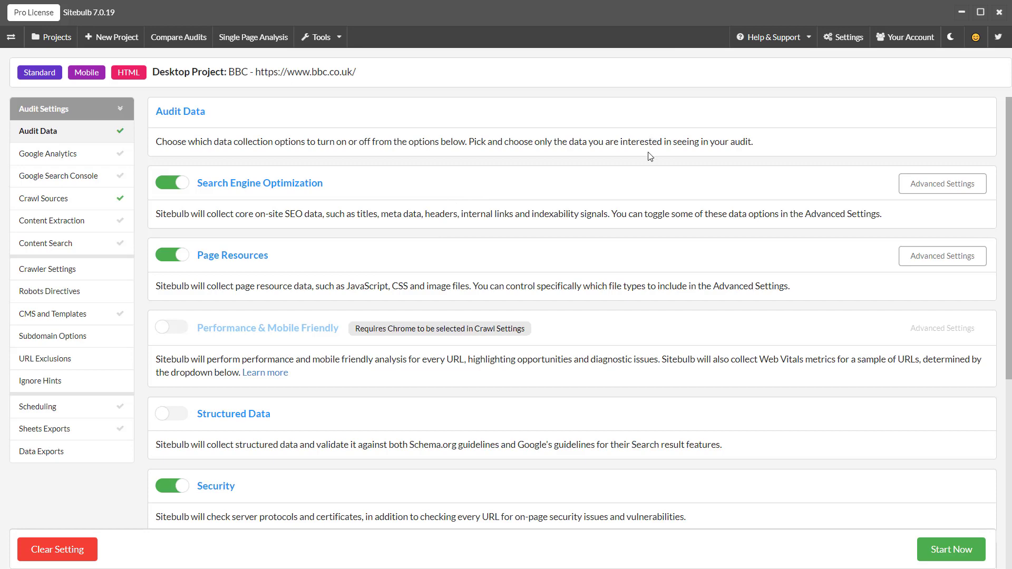
scroll(649, 166, "down", 6)
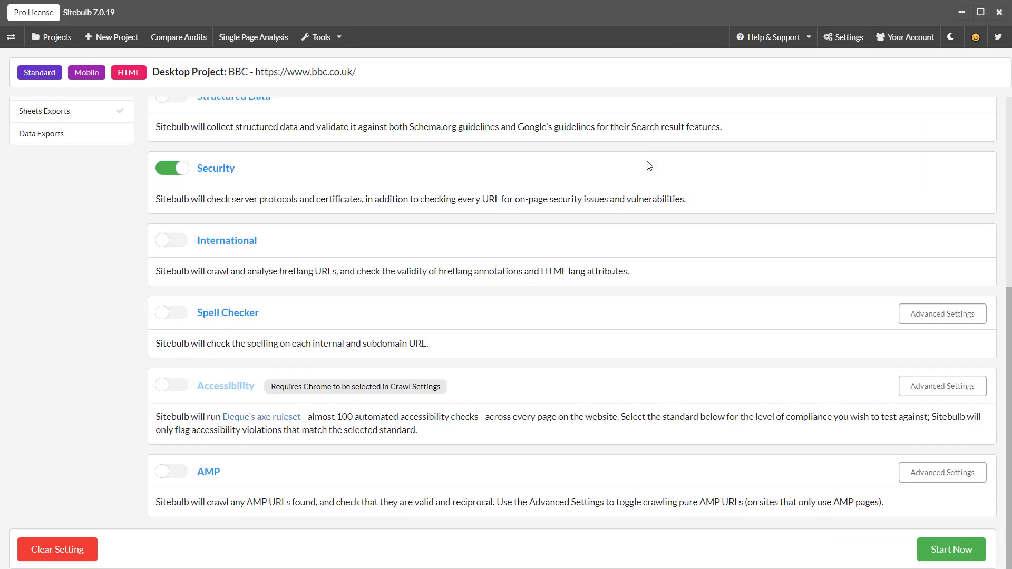
scroll(649, 166, "up", 6)
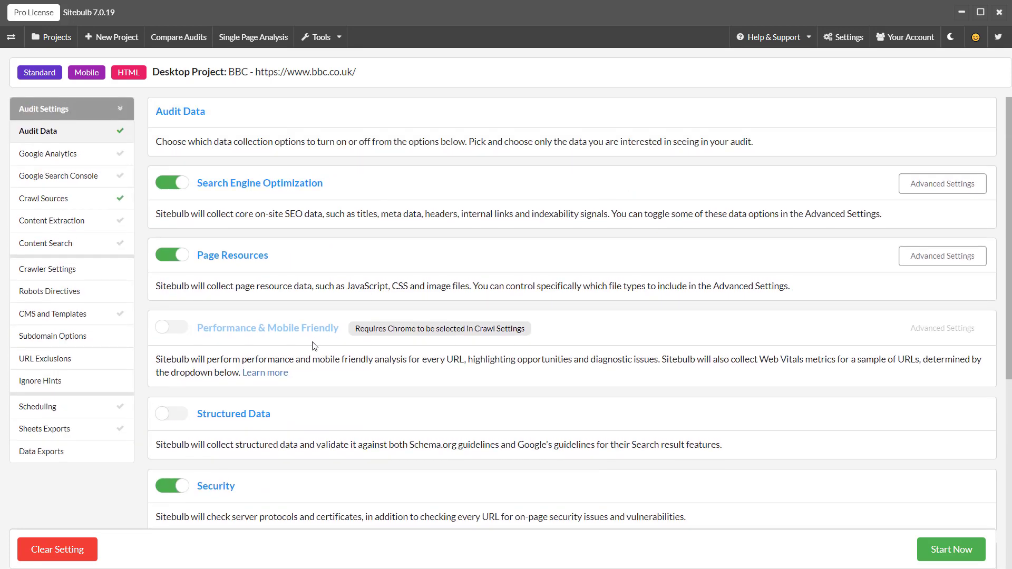
left_click(172, 419)
- Enable Check Similar Content in the advanced SEO options
left_click(929, 189)
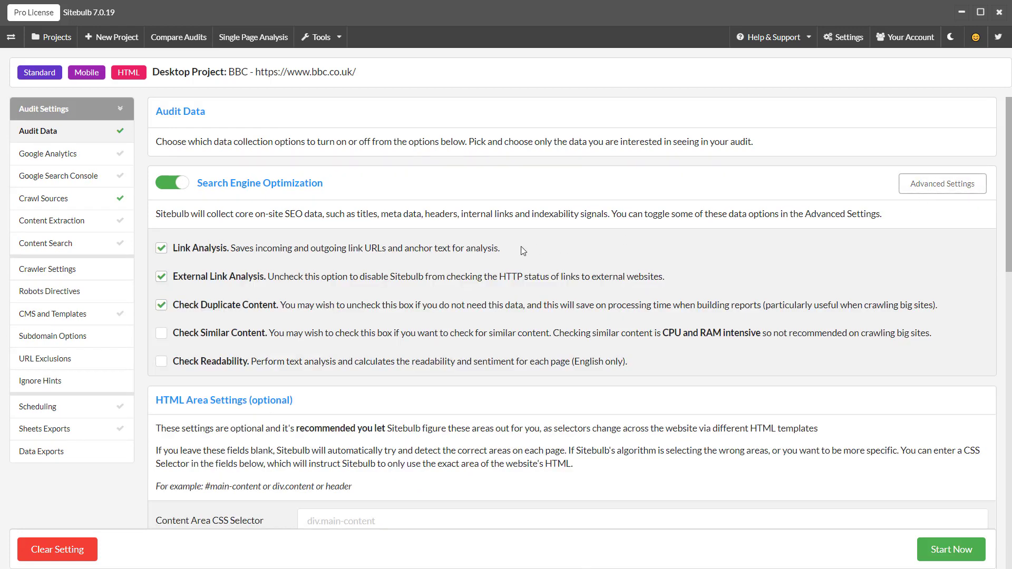
left_click(161, 333)
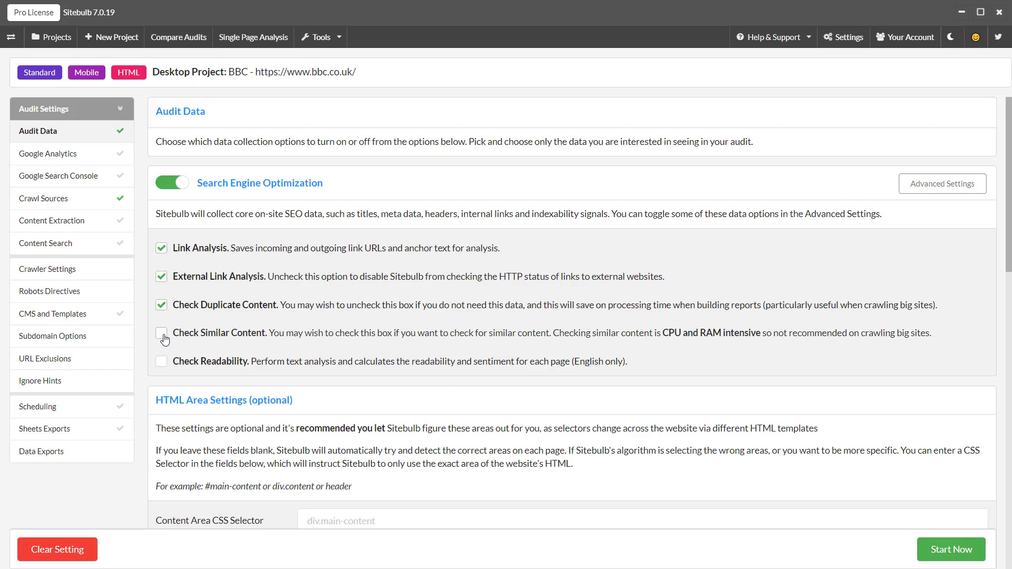
left_click(916, 189)
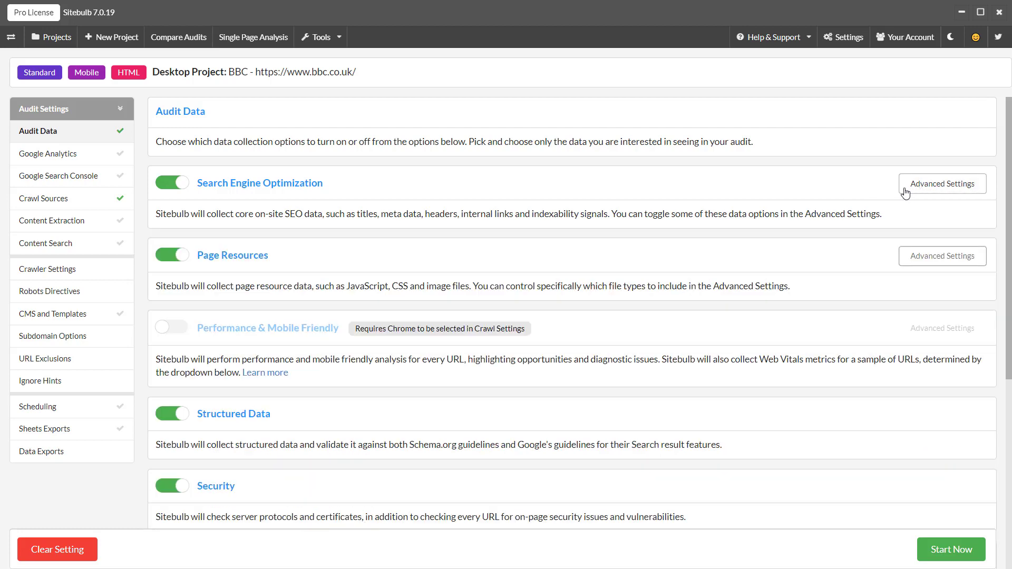
left_click(95, 157)
- Add XML Sitemaps as a crawl source, then review URL Exclusions and Robots Directives
left_click(88, 182)
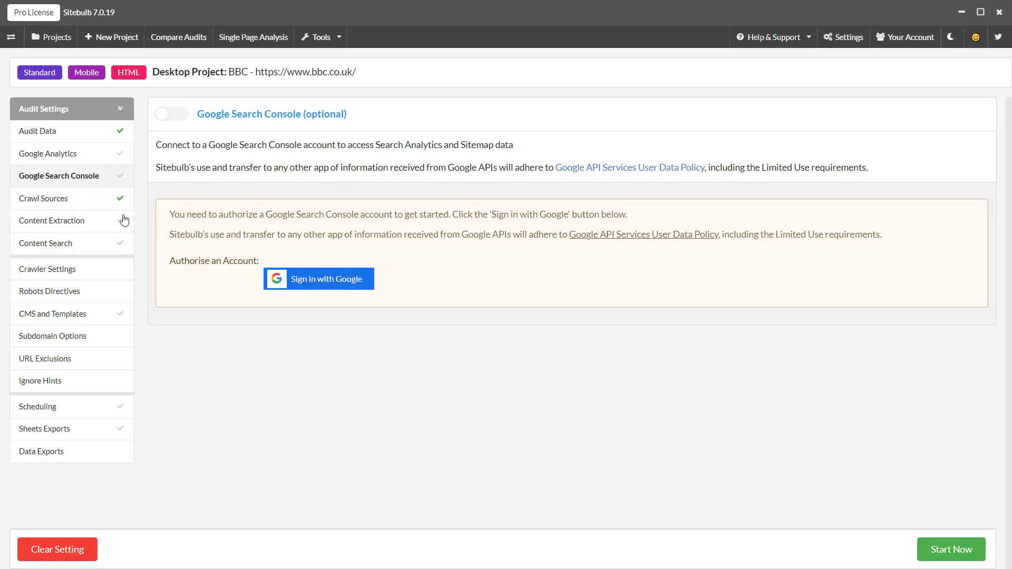
left_click(78, 205)
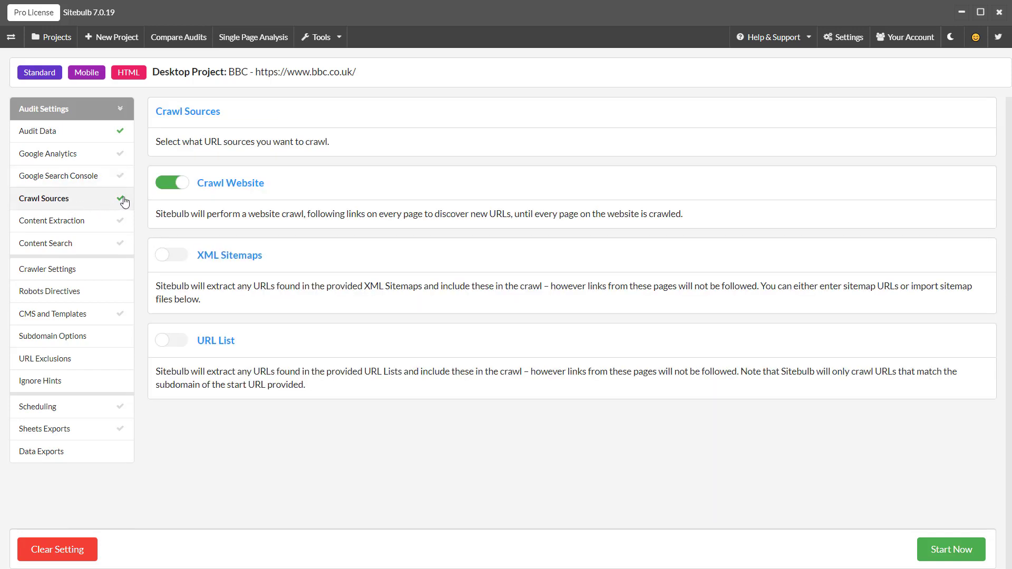
left_click(181, 258)
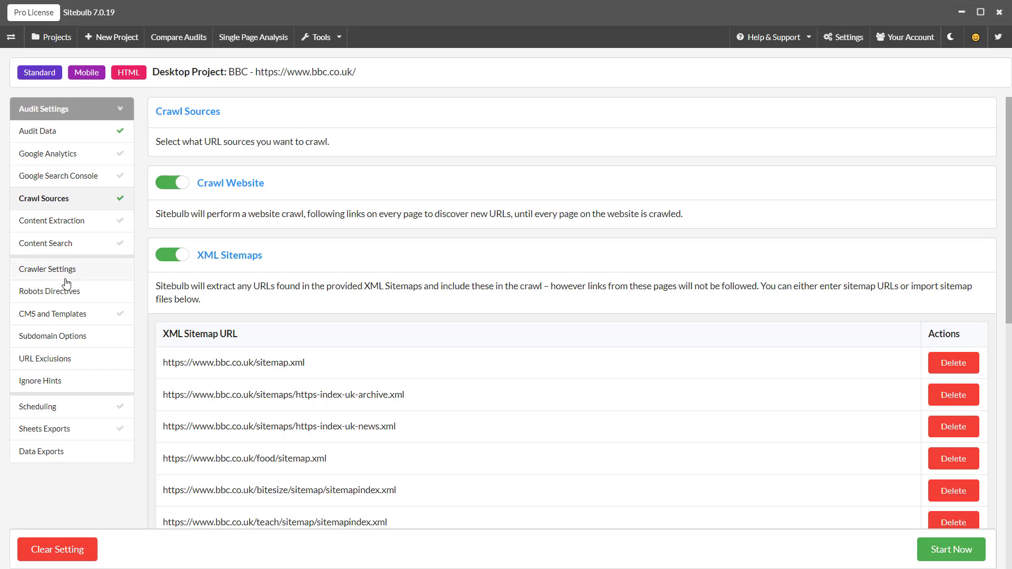
left_click(56, 363)
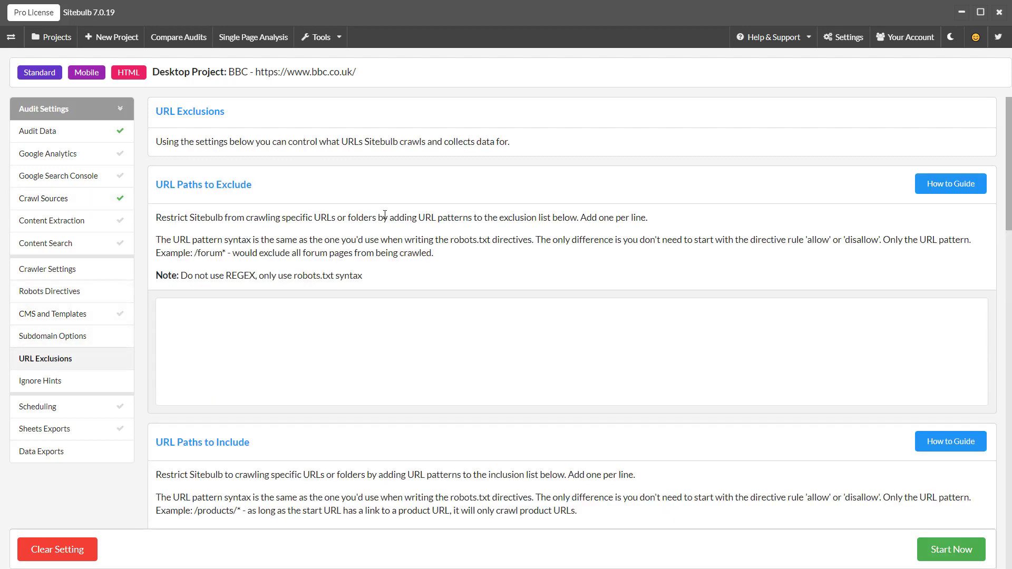
scroll(386, 217, "down", 5)
scroll(386, 217, "up", 5)
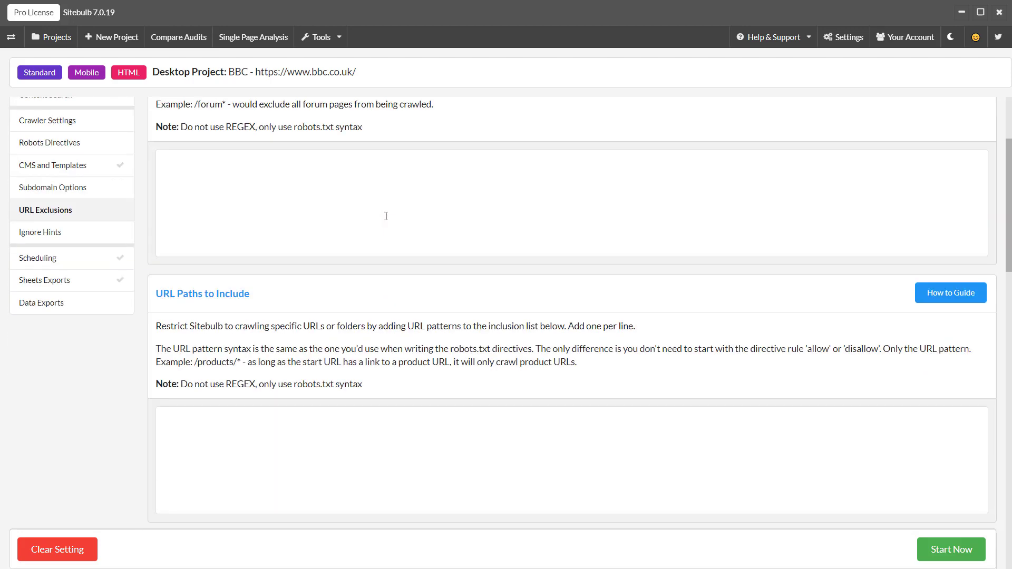
left_click(116, 290)
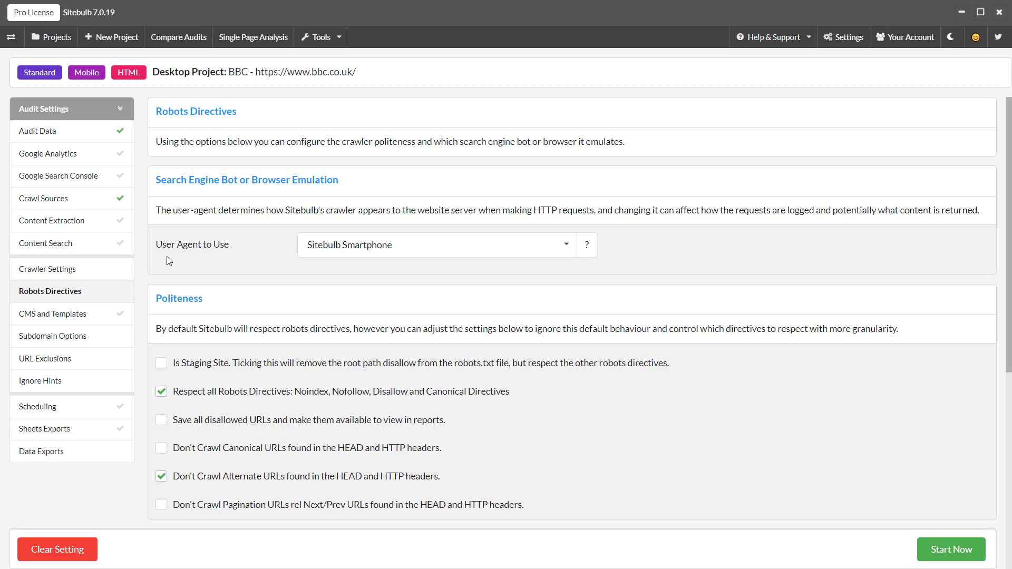
- Try the Chrome crawler, then keep the HTML crawler as the crawler type
left_click(64, 271)
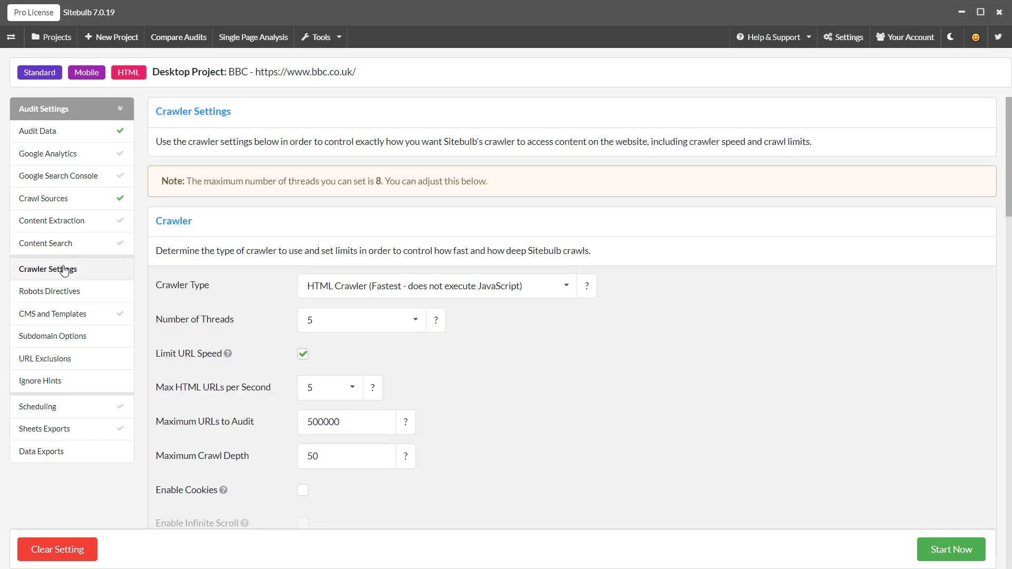
left_click(554, 290)
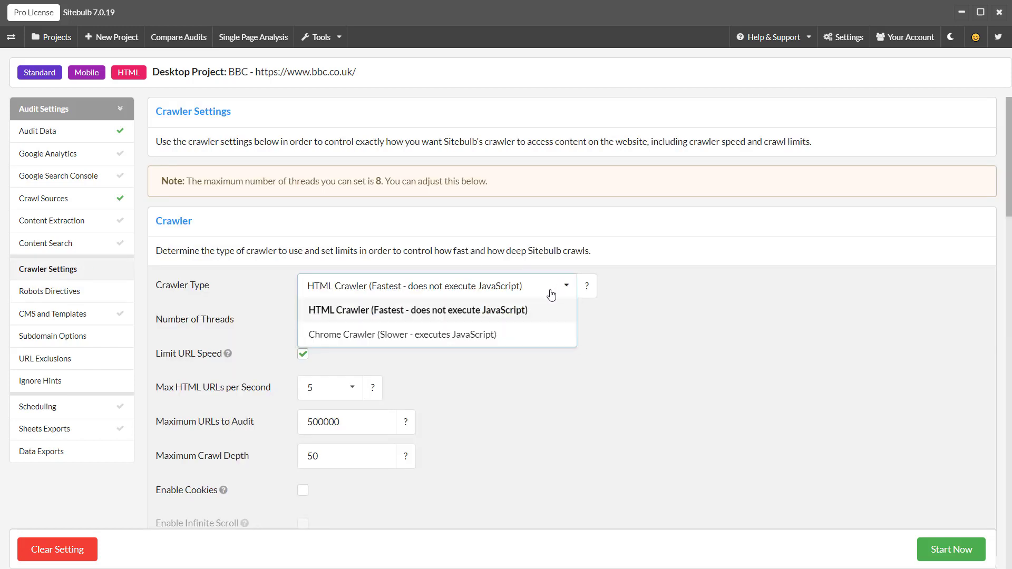
left_click(540, 334)
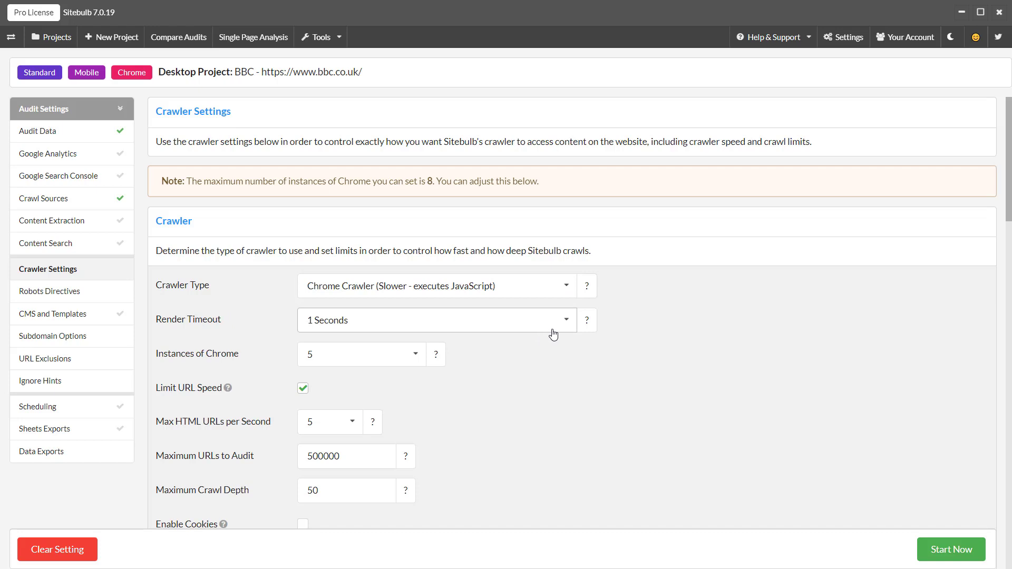
left_click(564, 287)
left_click(534, 312)
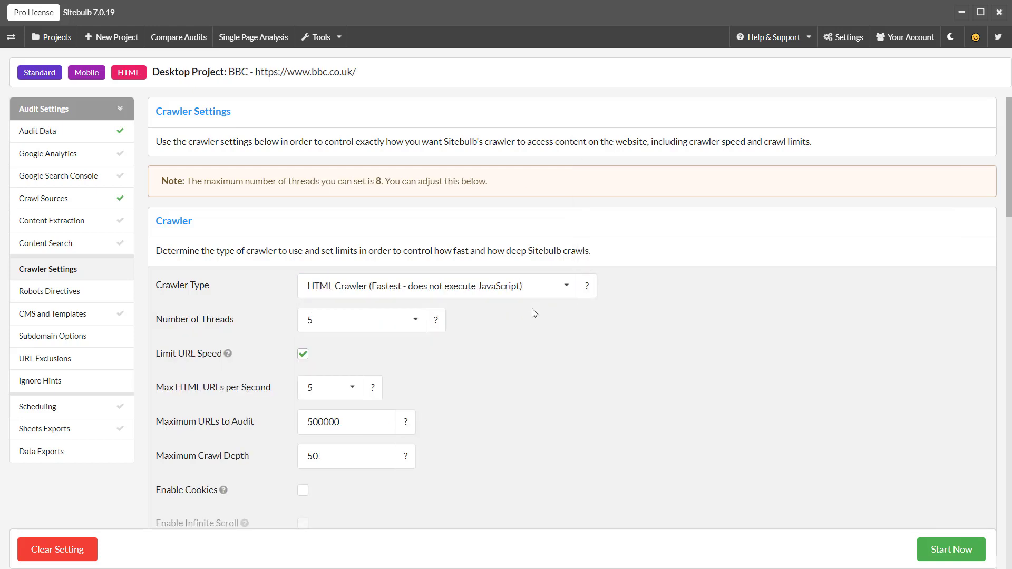
- Limit crawling to 4 HTML URLs per second and at most 10000 URLs audited
scroll(532, 310, "down", 1)
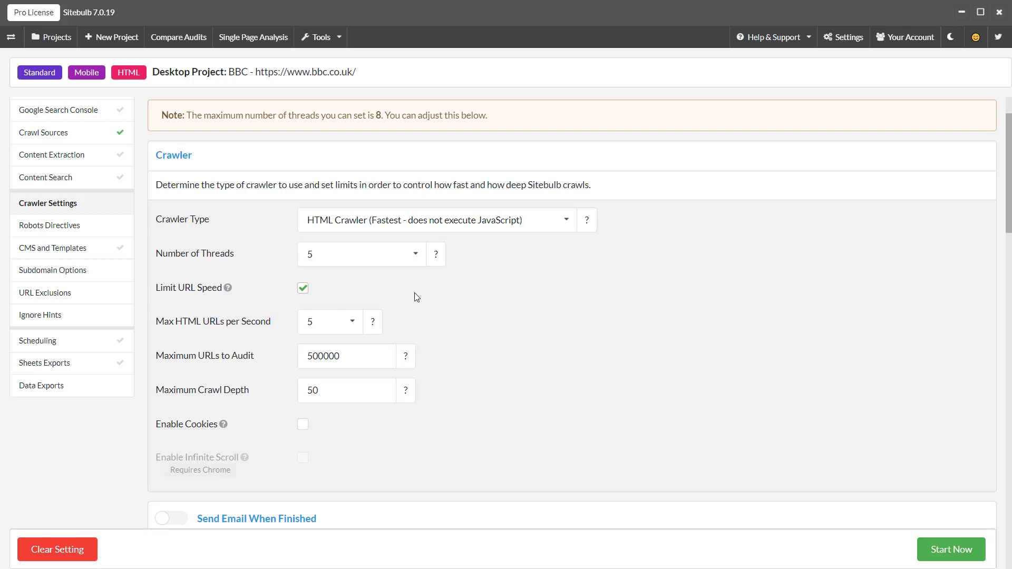
left_click(350, 321)
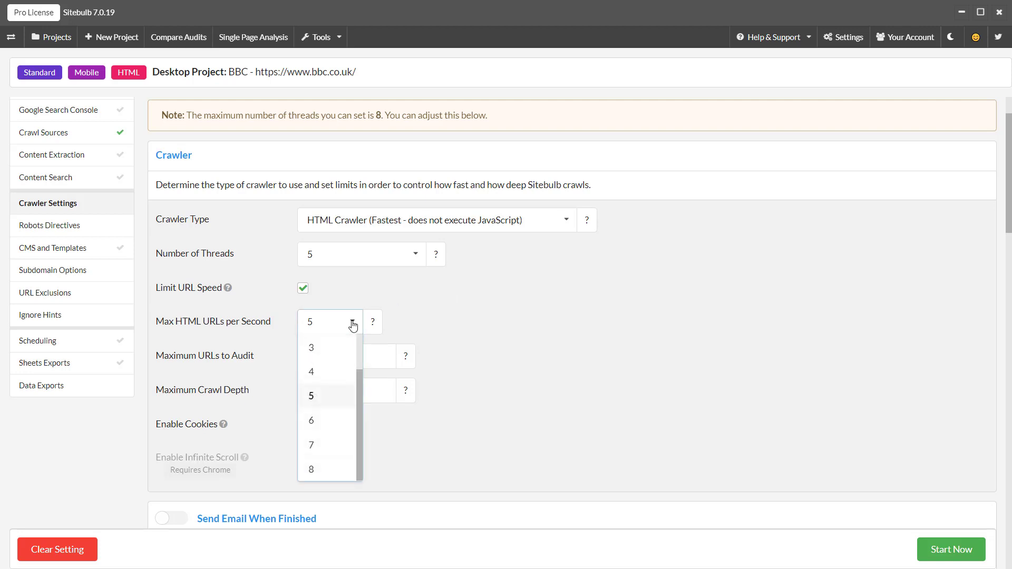
left_click(334, 372)
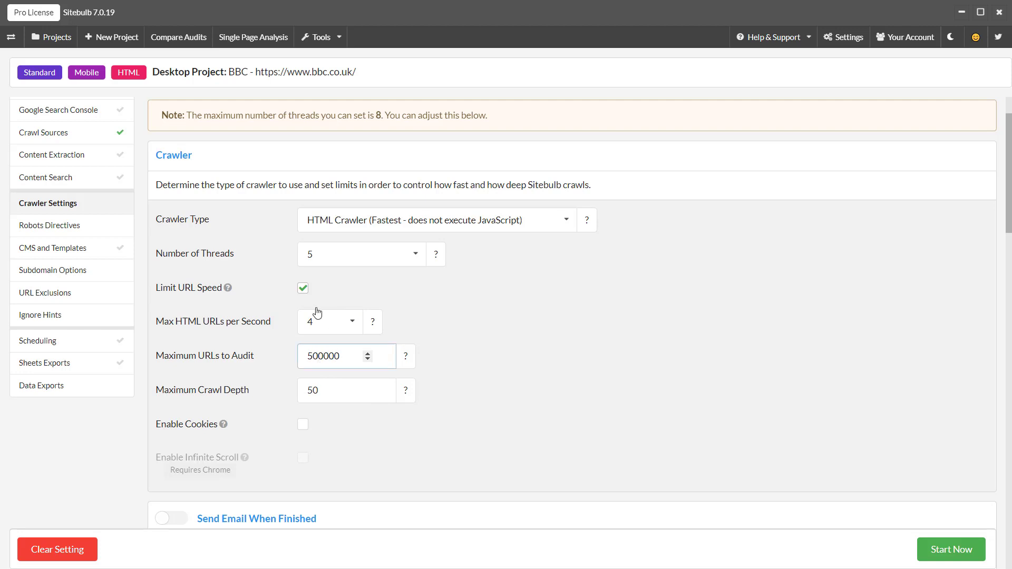
key("Delete")
key("Delete")
left_click(432, 303)
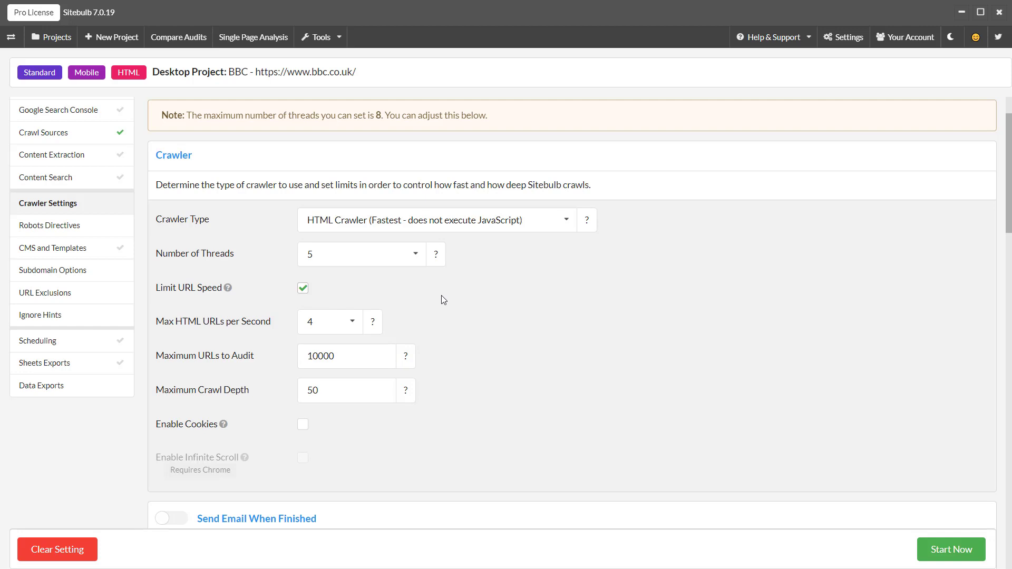
scroll(442, 295, "up", 1)
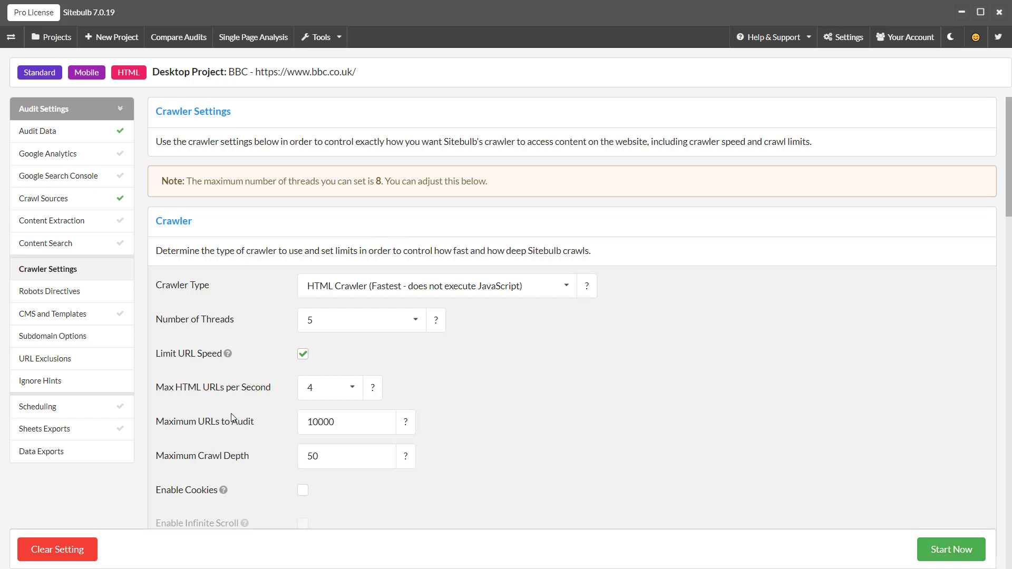
left_click(330, 428)
left_click_drag(339, 425, 280, 419)
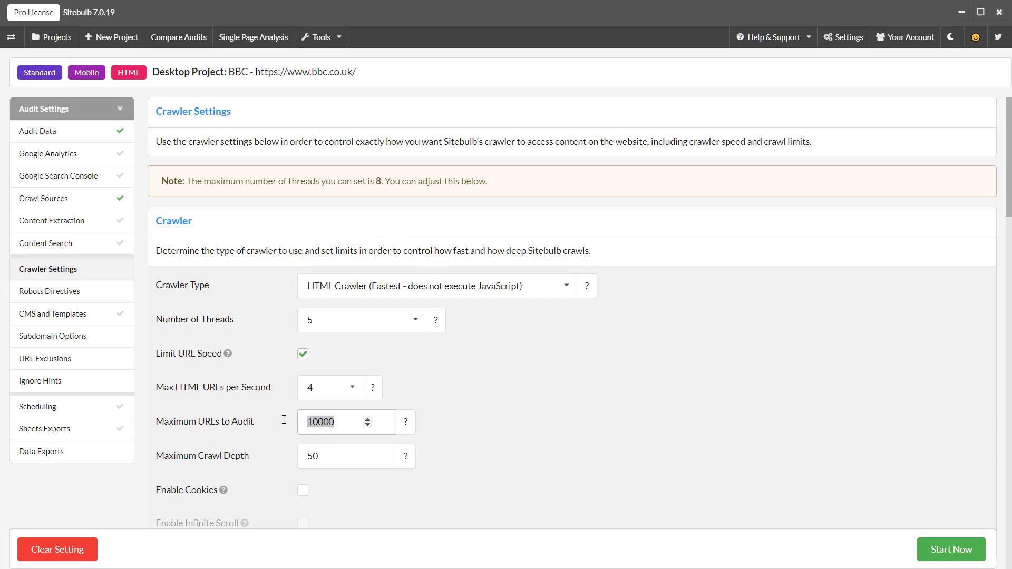
left_click(255, 410)
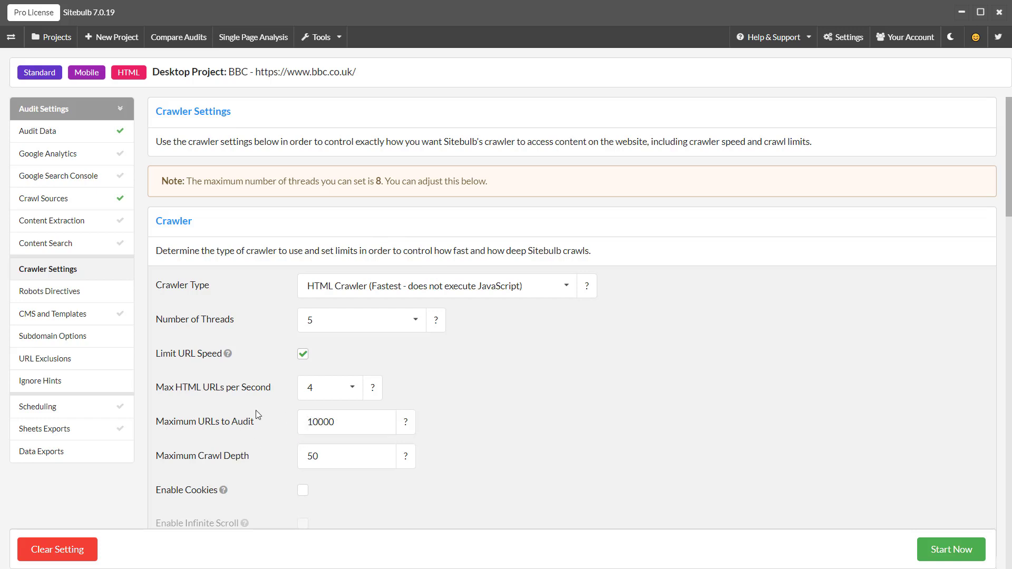
- Uncheck External Link Analysis in the advanced SEO options and switch off Page Resources
left_click(78, 136)
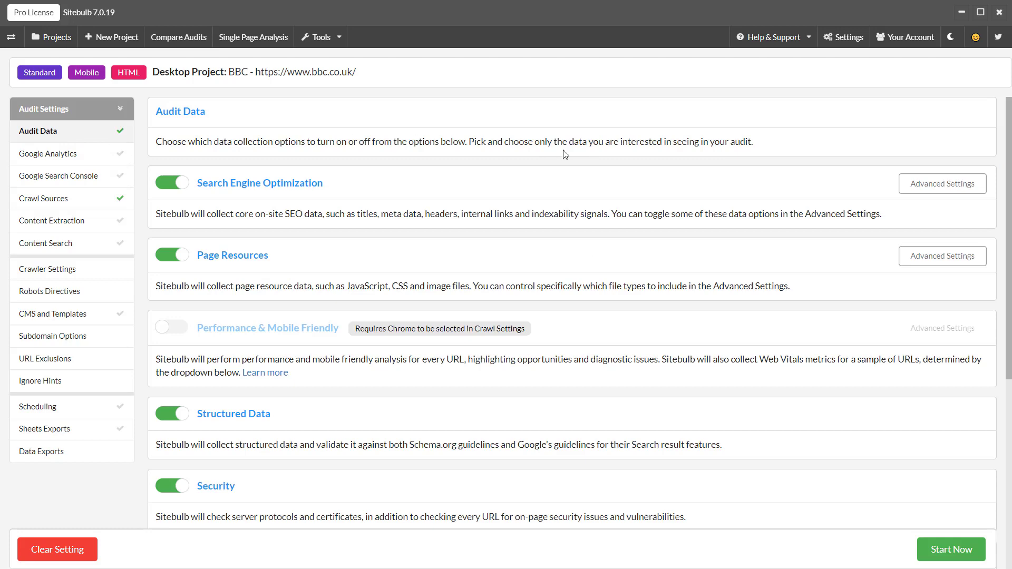
left_click(946, 183)
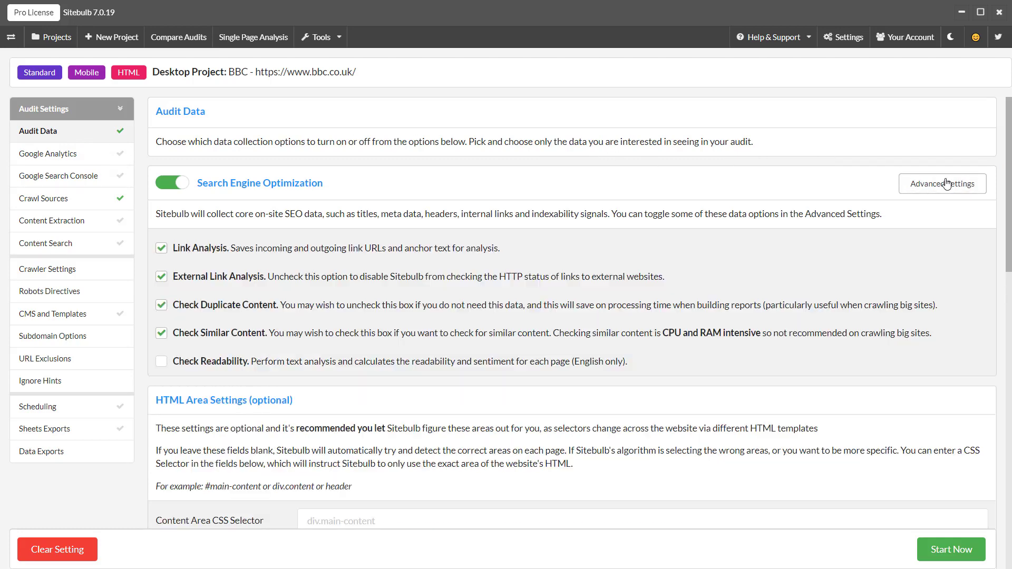
left_click(162, 278)
left_click(927, 190)
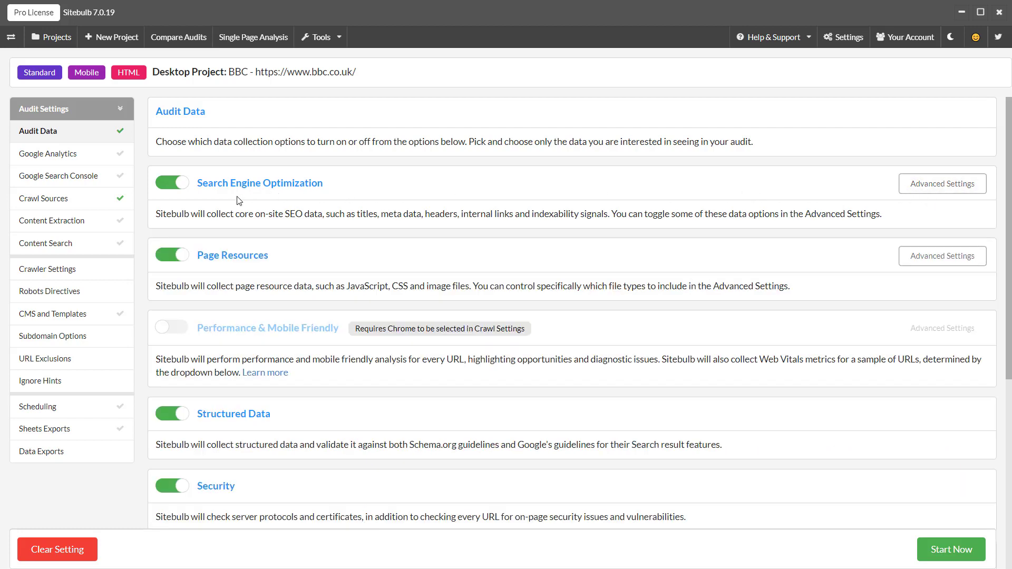
left_click(176, 258)
- Switch on Schedule Audit, set a start date and time, and make it recur weekly
left_click(91, 412)
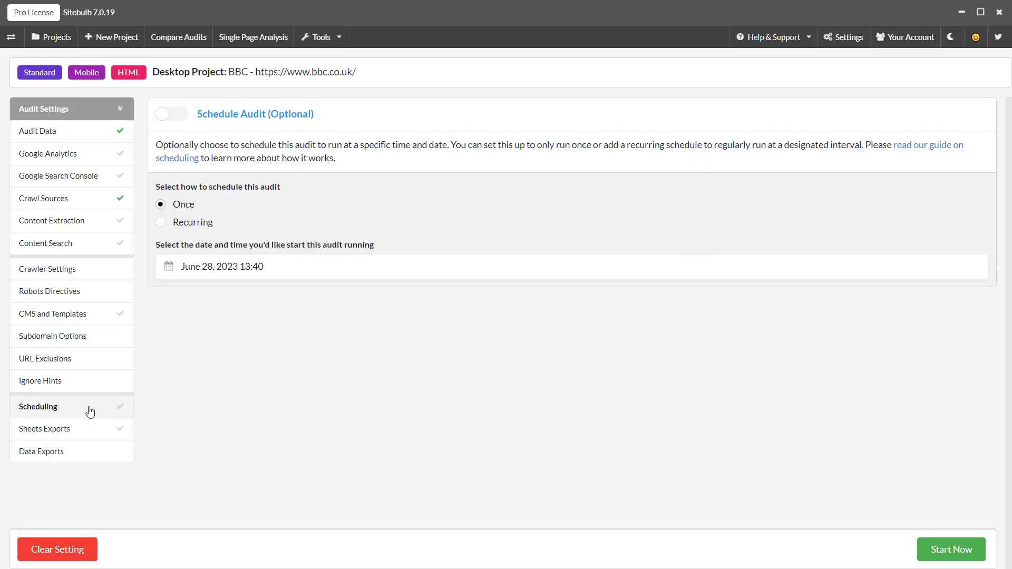
left_click(173, 115)
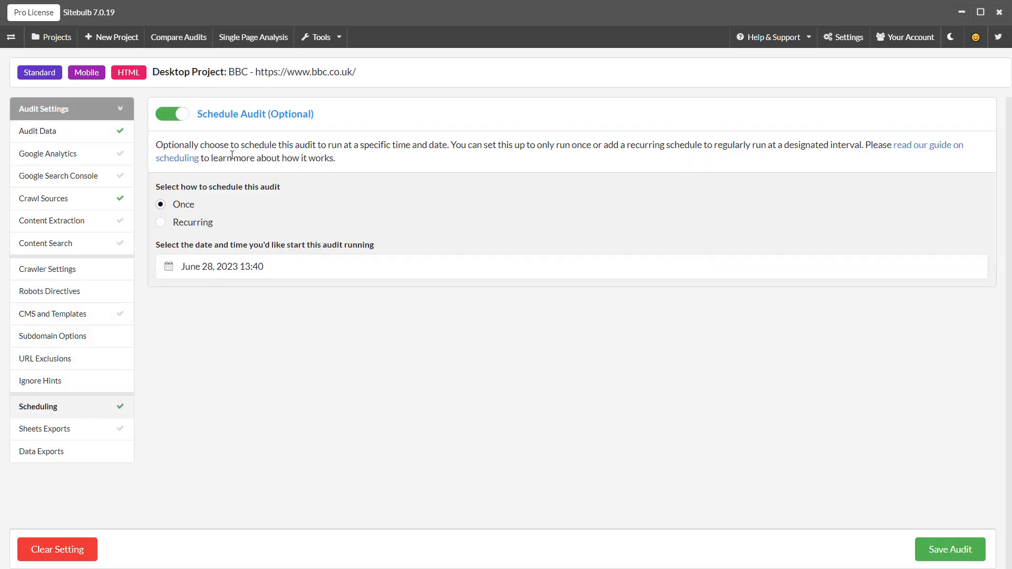
left_click(173, 271)
left_click(242, 219)
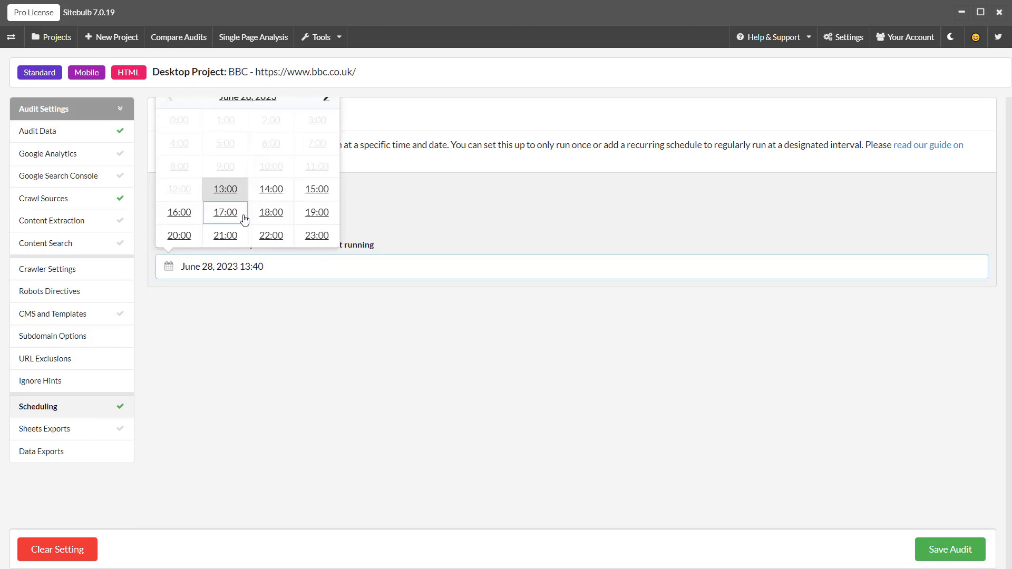
left_click(262, 238)
left_click(226, 235)
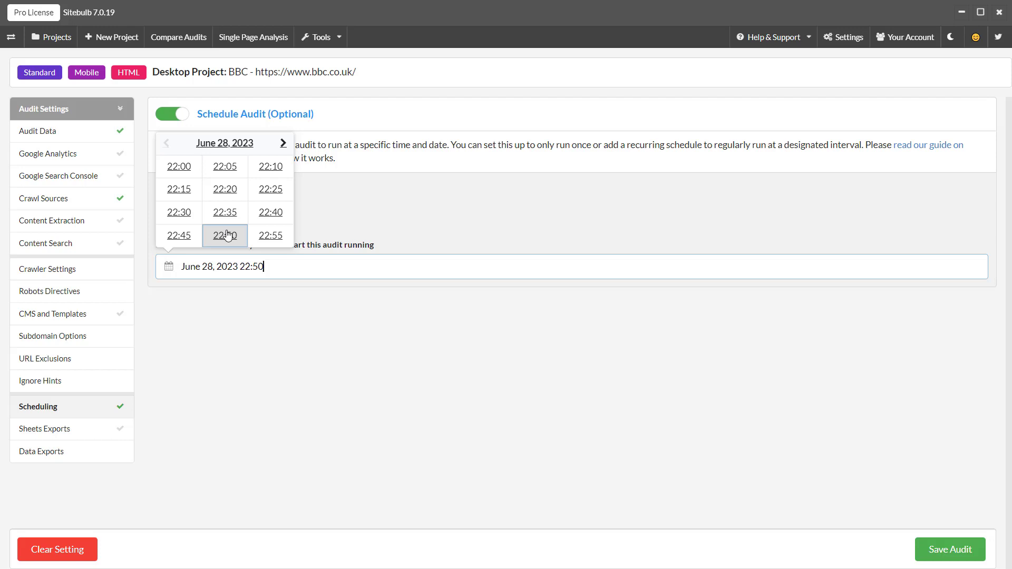
left_click(163, 224)
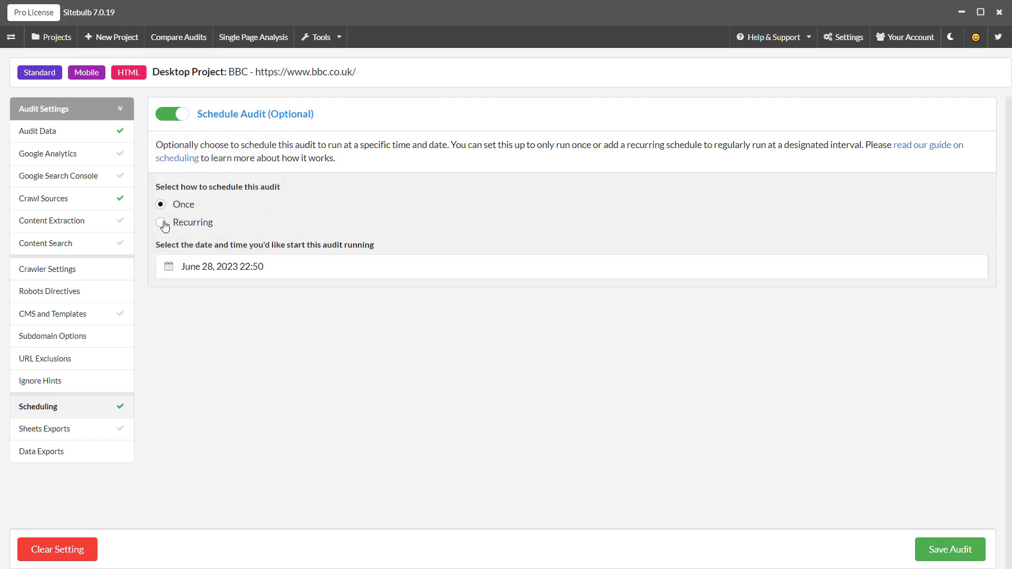
left_click(161, 299)
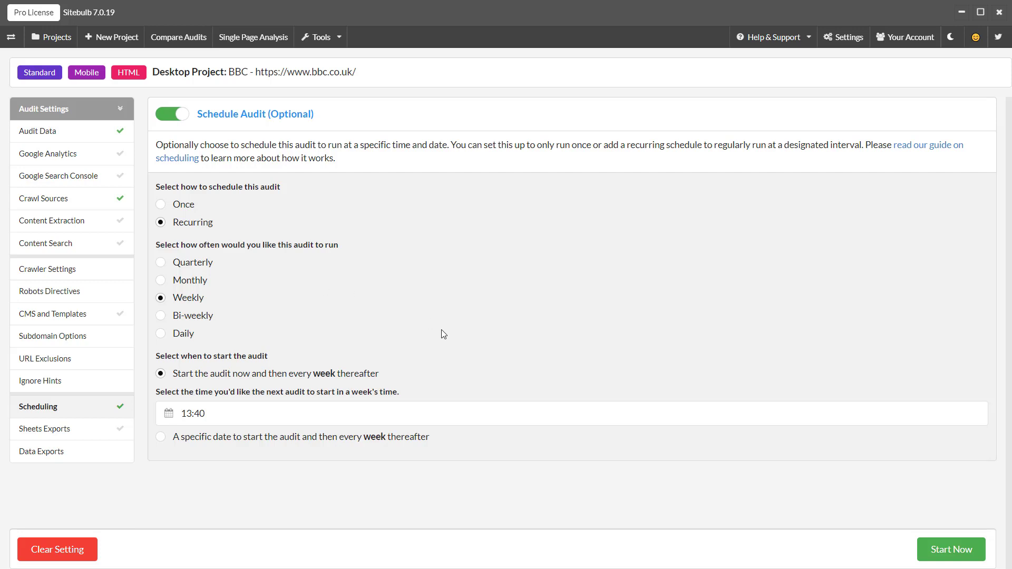
- Start the BBC audit now, check its progress under Running, and return to Projects
left_click(937, 550)
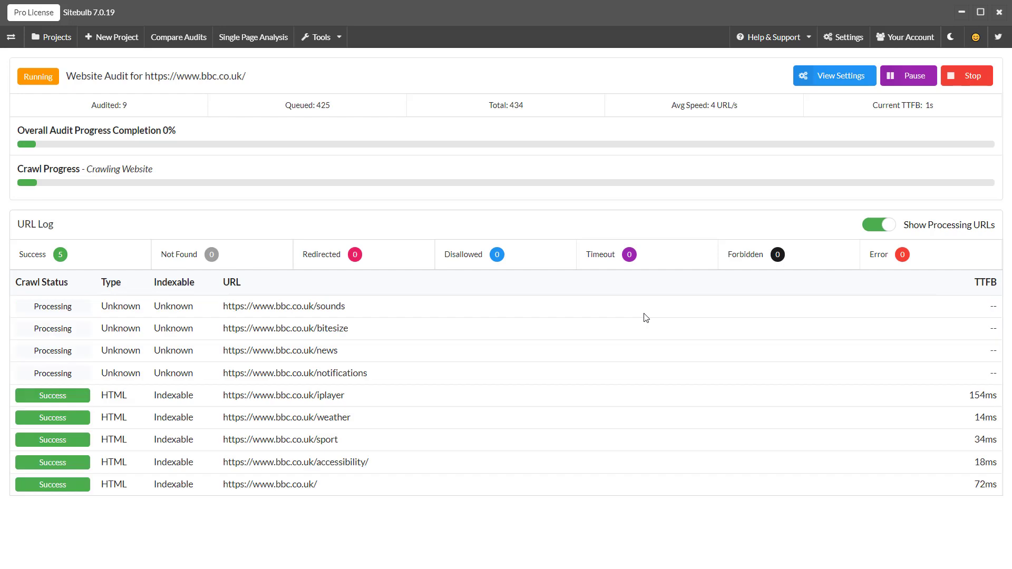
left_click(67, 47)
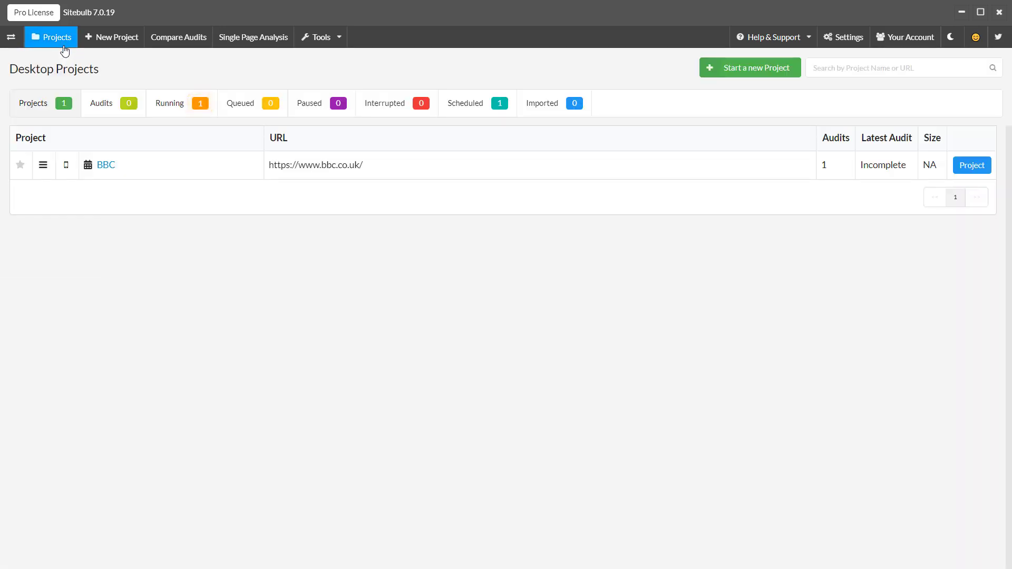
left_click(161, 104)
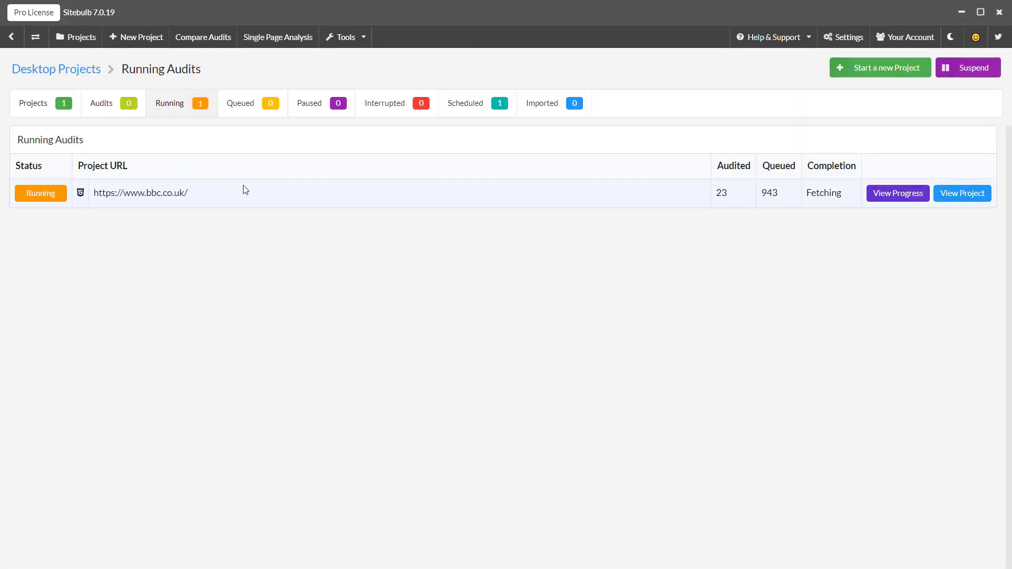
left_click(895, 195)
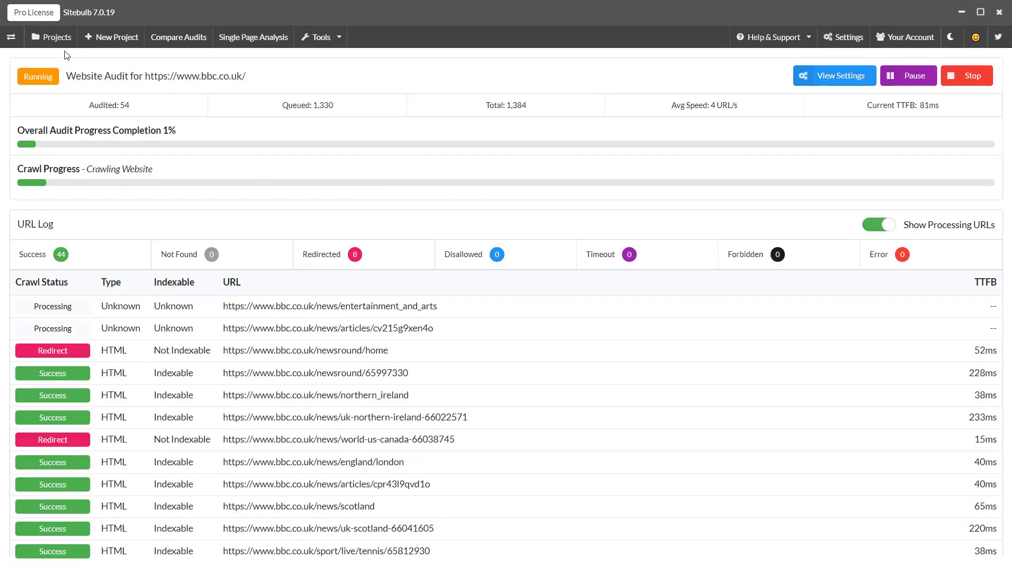
left_click(56, 37)
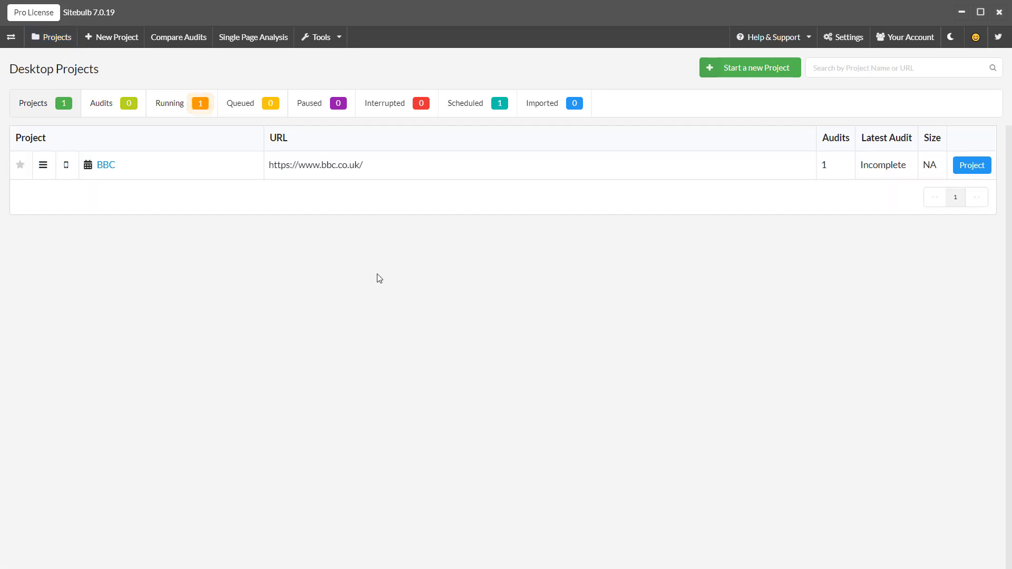